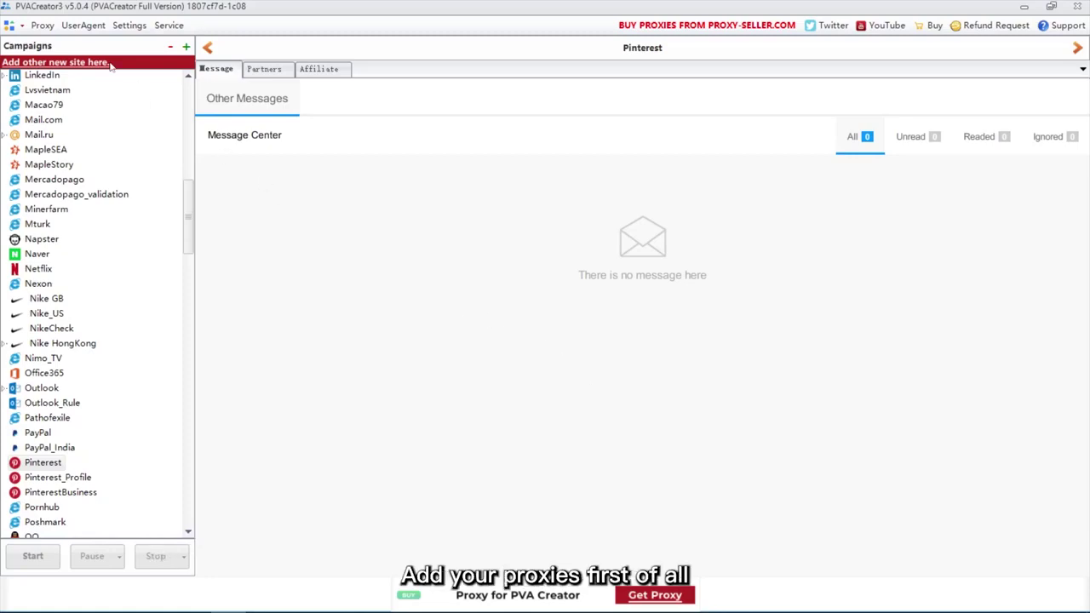
# - Import the ten proxies from the proxy file and delete the first seven, keeping three
pyautogui.click(42, 25)
pyautogui.click(209, 129)
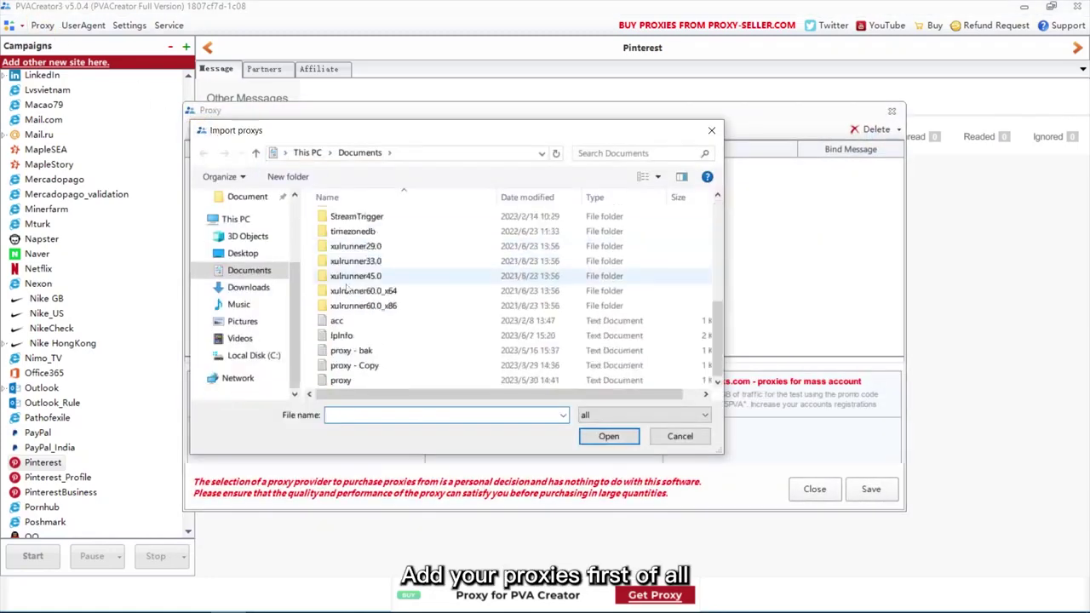
pyautogui.doubleClick(341, 381)
pyautogui.keyDown('shift'); pyautogui.click(286, 262); pyautogui.keyUp('shift')
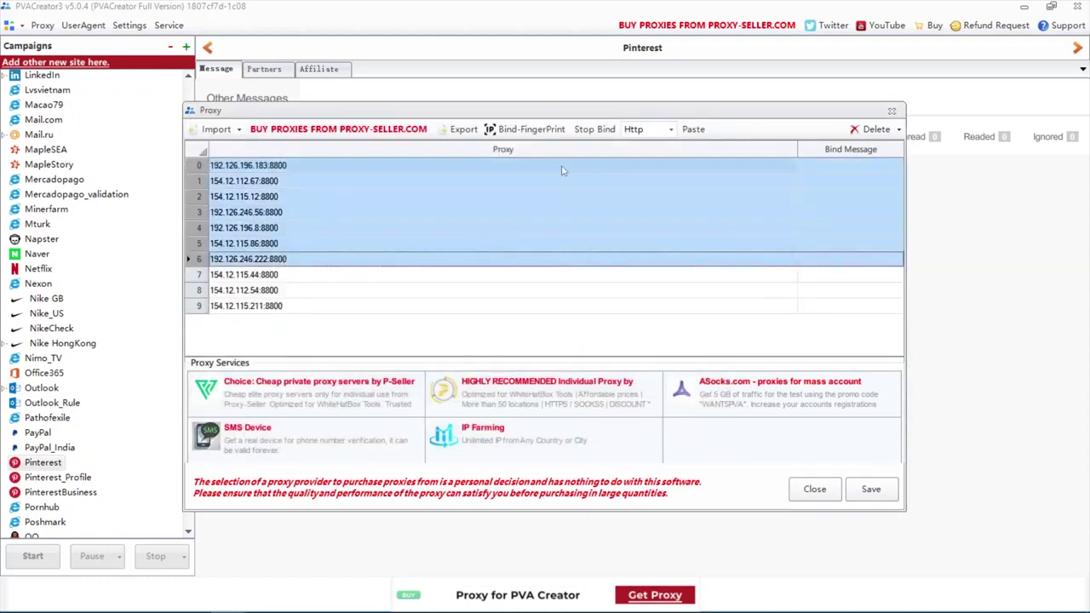
pyautogui.click(873, 128)
# - Bind fingerprints with all options to the three proxies and save the proxy list
pyautogui.click(521, 128)
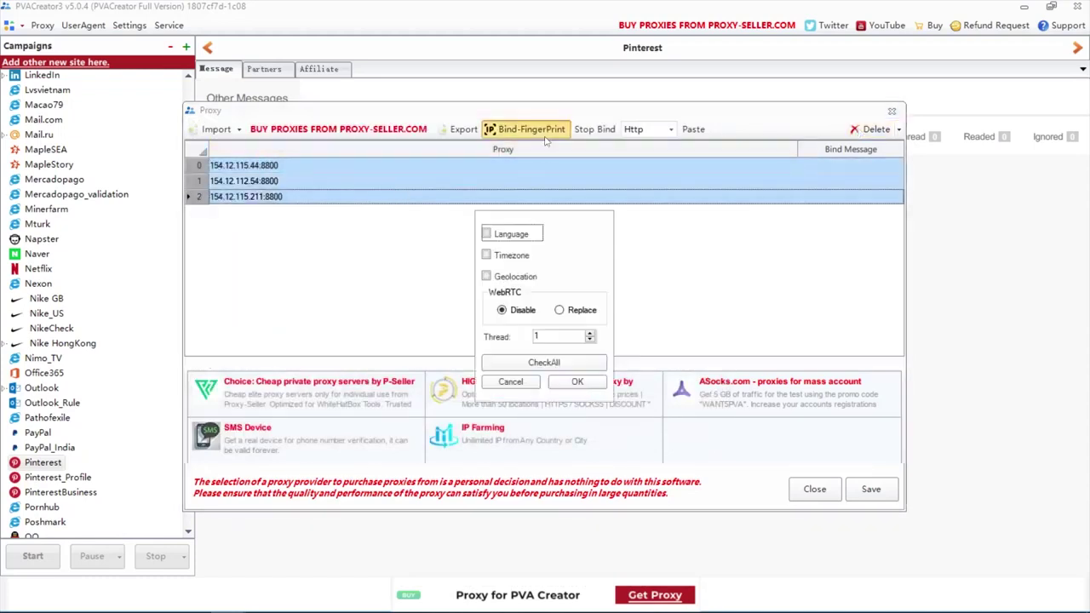
pyautogui.click(544, 362)
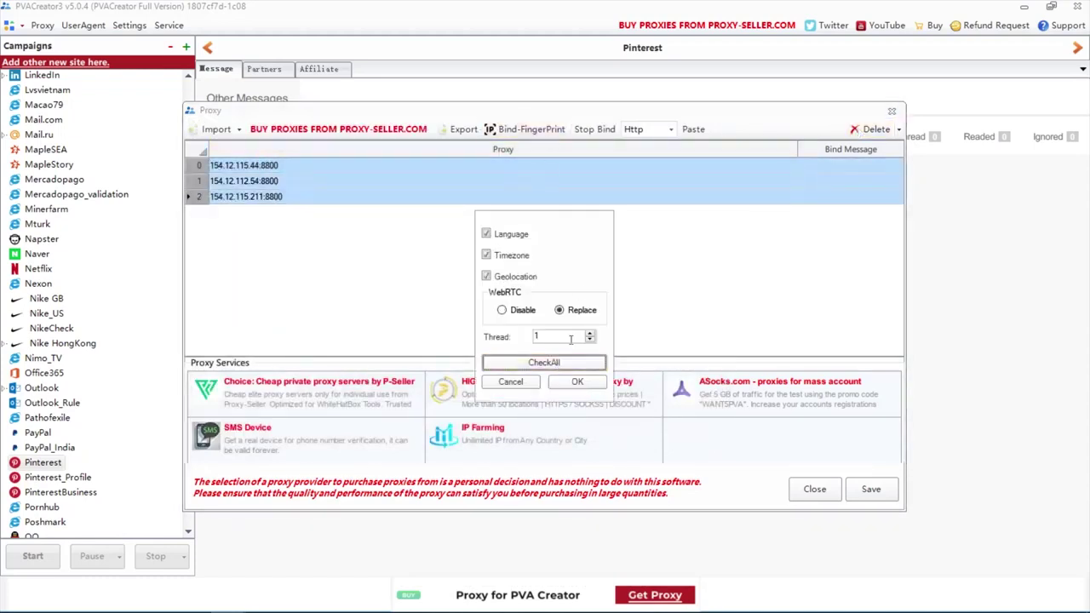
pyautogui.click(577, 382)
pyautogui.click(568, 355)
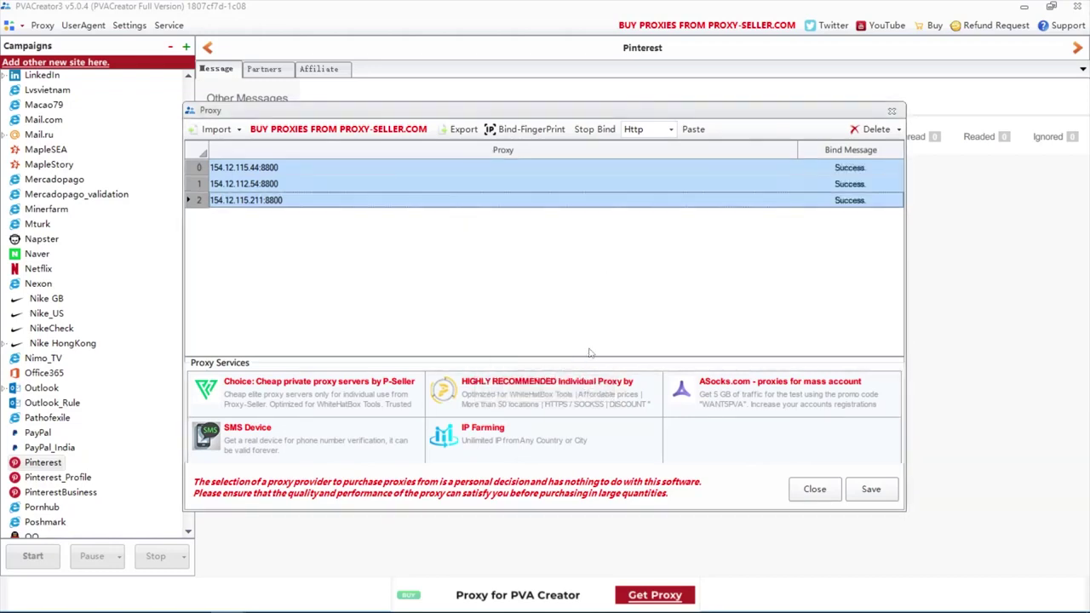
pyautogui.click(870, 489)
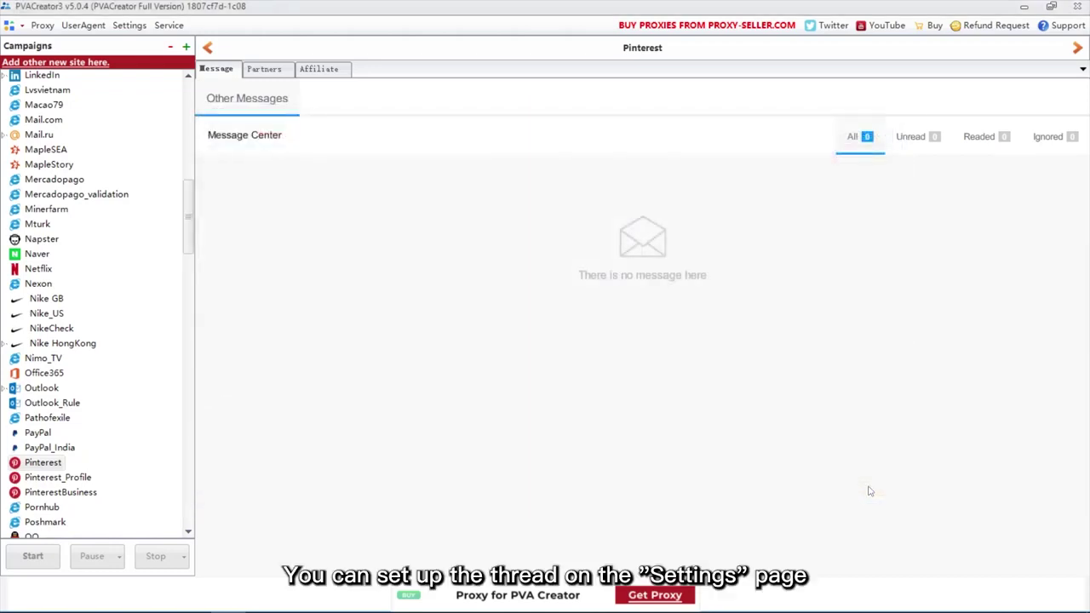
# - Change the Thread Count in the program settings to 3 and save
pyautogui.click(129, 25)
pyautogui.moveTo(575, 298); pyautogui.dragTo(530, 302)
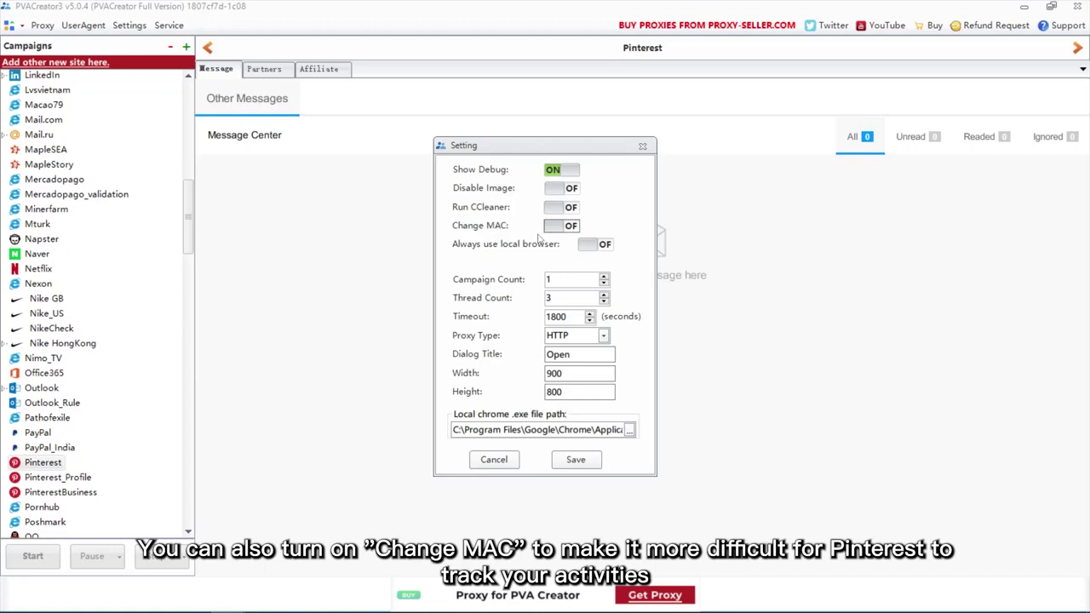
pyautogui.click(578, 462)
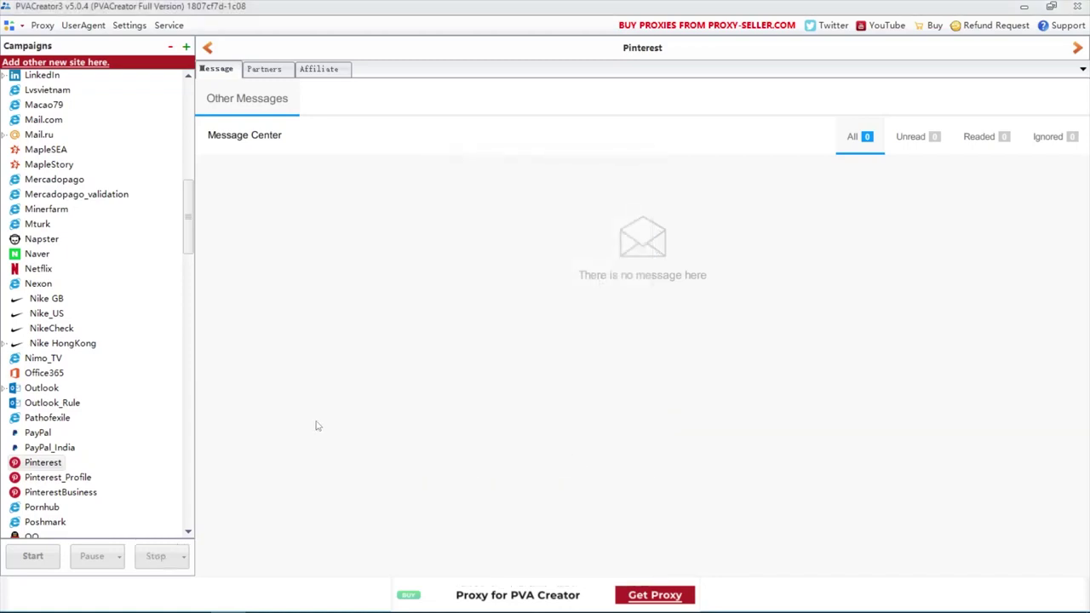
# - Start a new Pinterest campaign keeping the name P
pyautogui.click(57, 467)
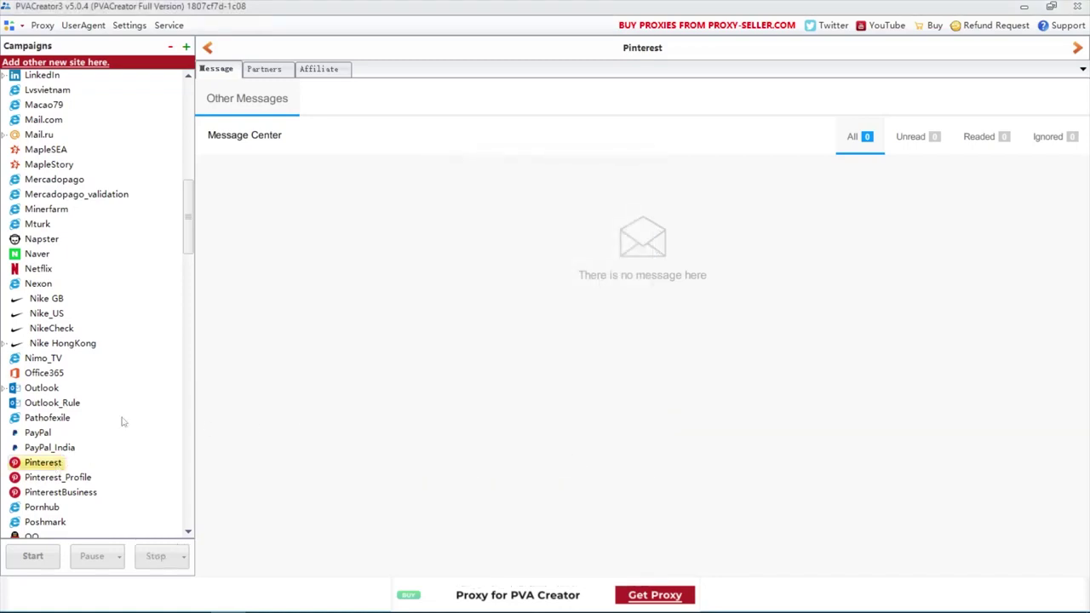
pyautogui.click(186, 46)
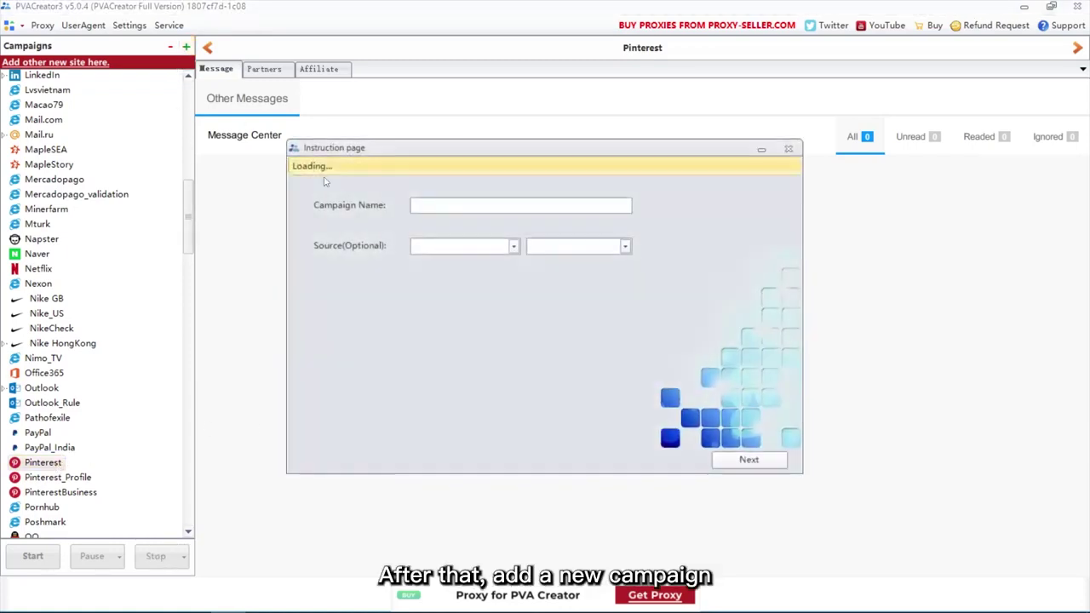
pyautogui.click(748, 460)
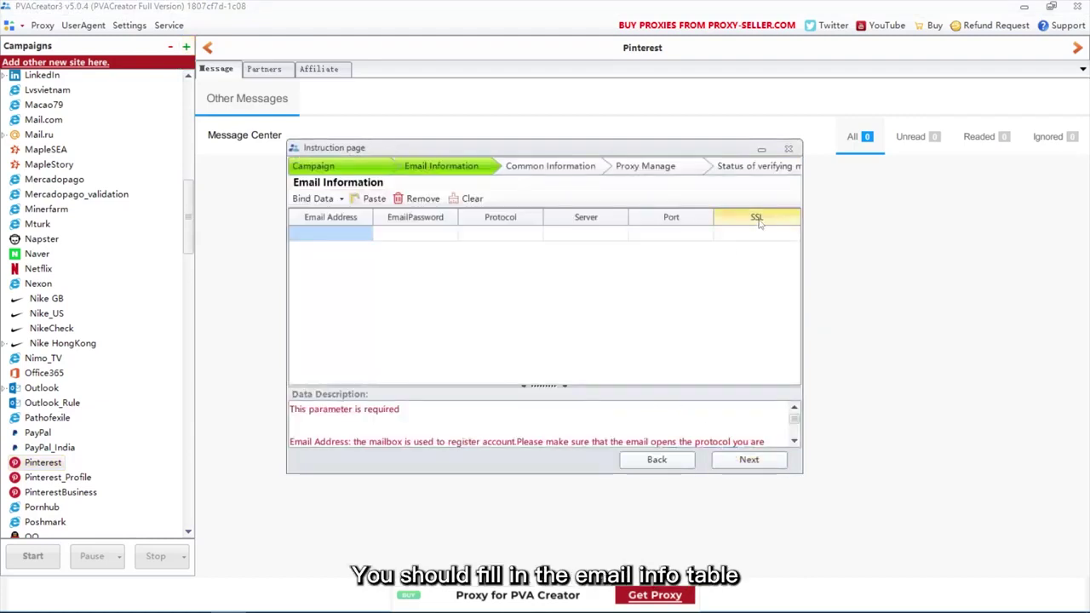
# - Import the three Outlook POP3 mail accounts from the mail file and continue
pyautogui.click(759, 233)
pyautogui.click(313, 199)
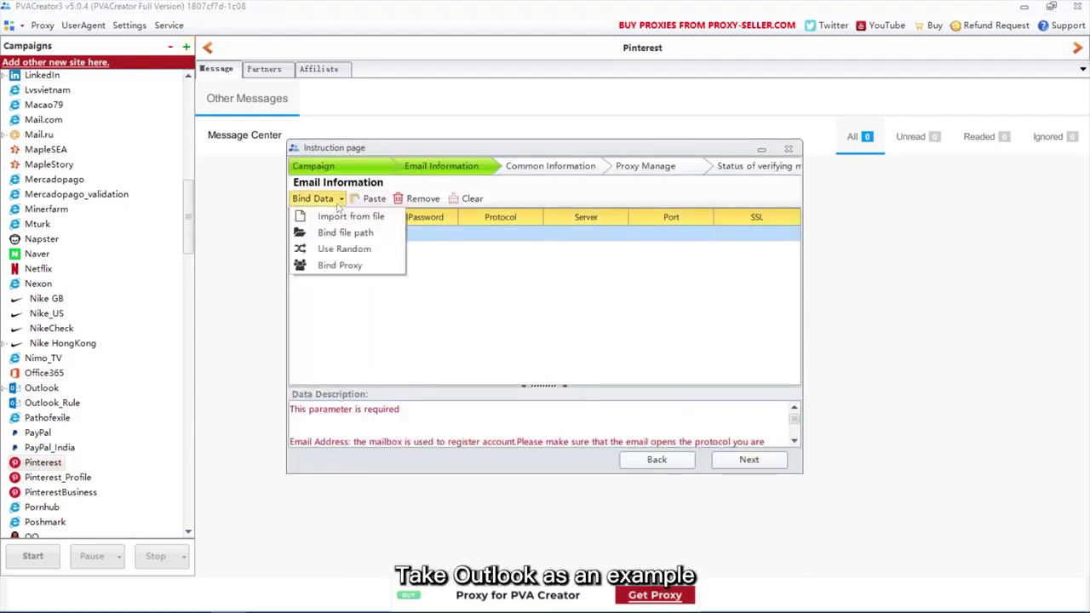
pyautogui.click(330, 214)
pyautogui.scroll(-5, 501, 290)
pyautogui.doubleClick(464, 372)
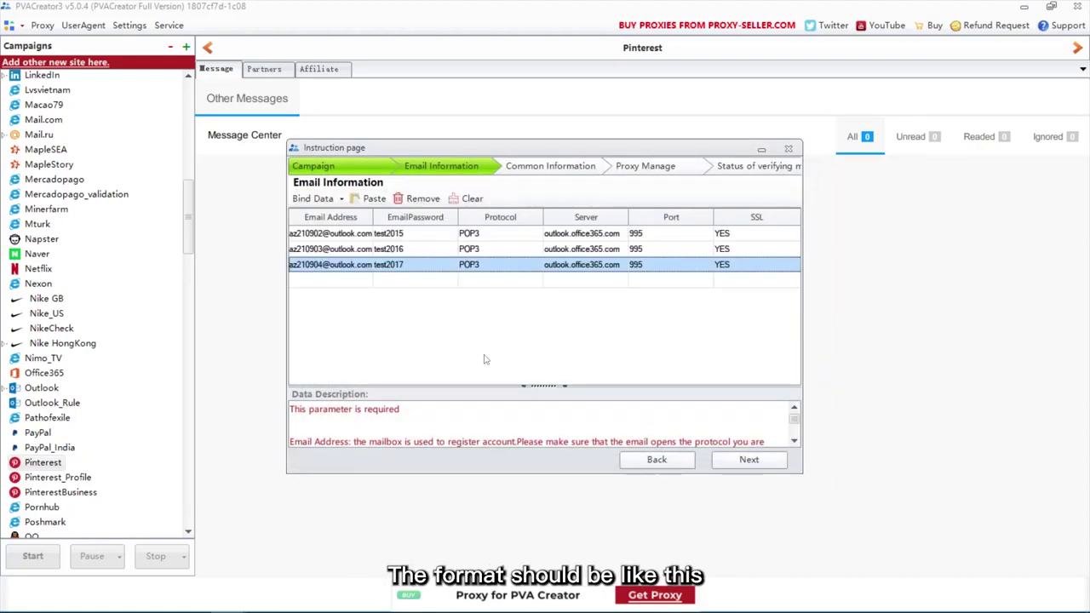
pyautogui.click(748, 459)
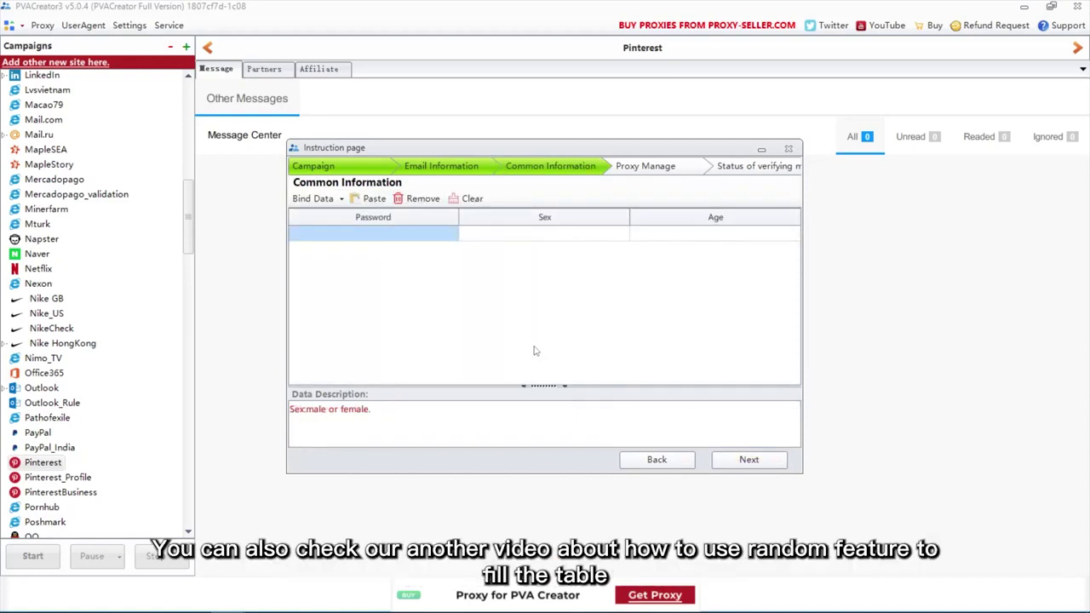
# - Leave the common information details blank and move on to the proxy step
pyautogui.click(372, 221)
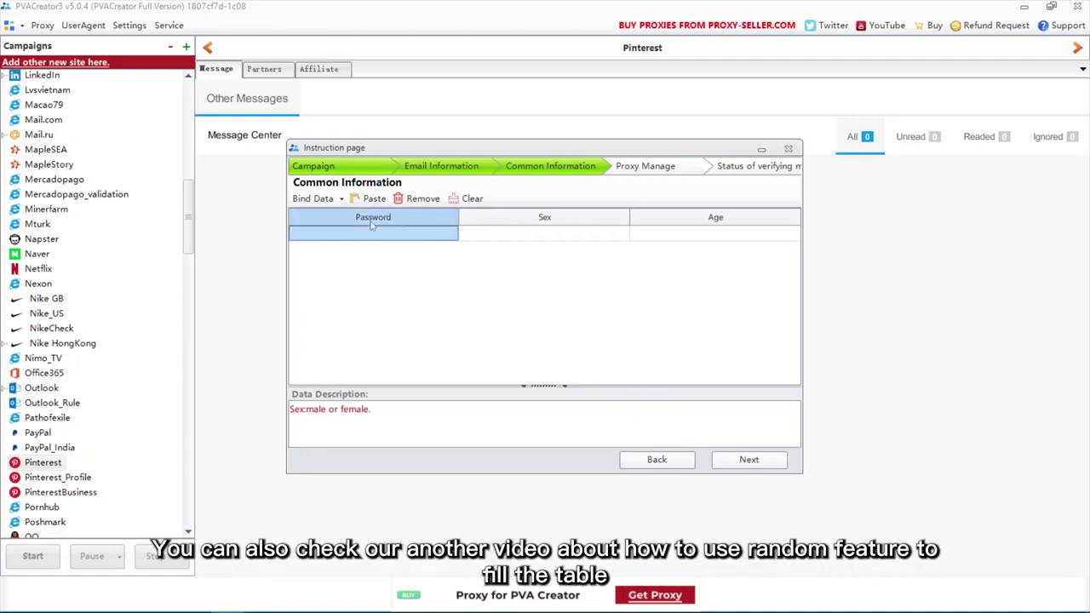
pyautogui.click(325, 199)
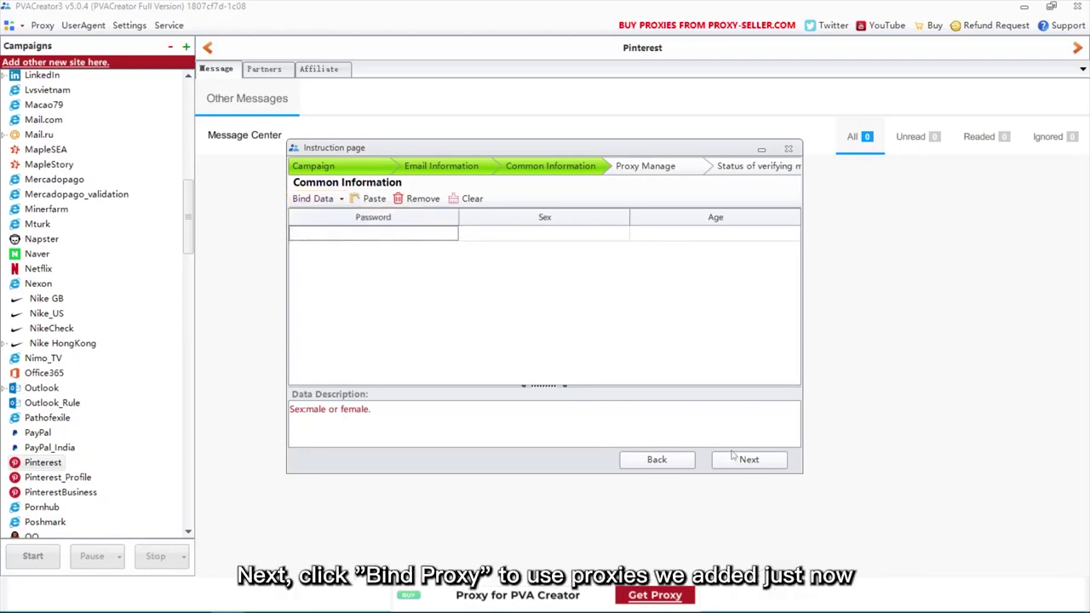
pyautogui.click(734, 459)
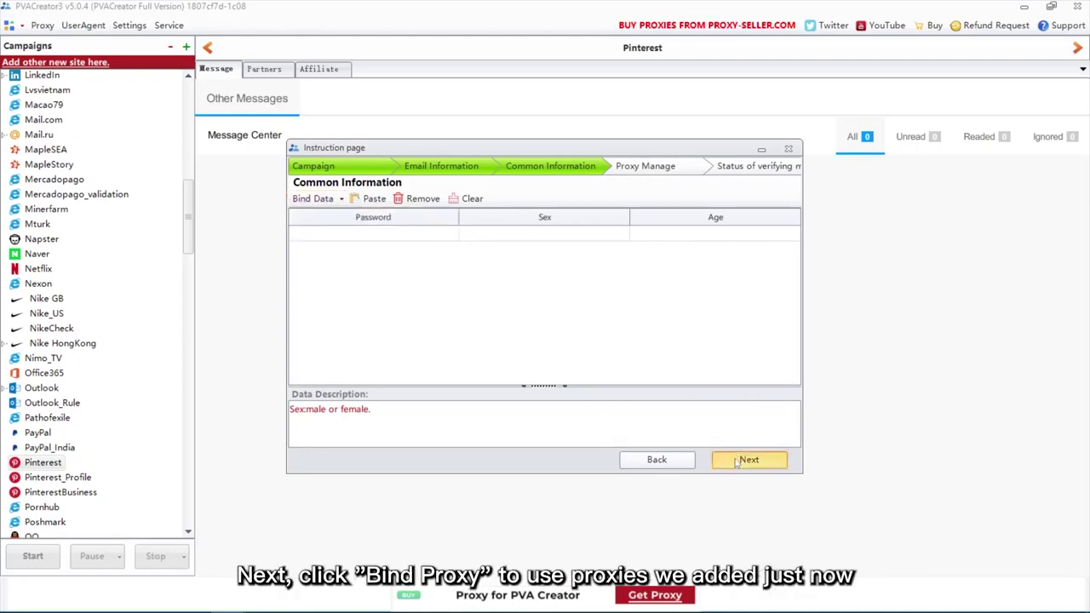
# - Bind the saved proxies to the Proxy column and finish creating campaign P
pyautogui.click(544, 220)
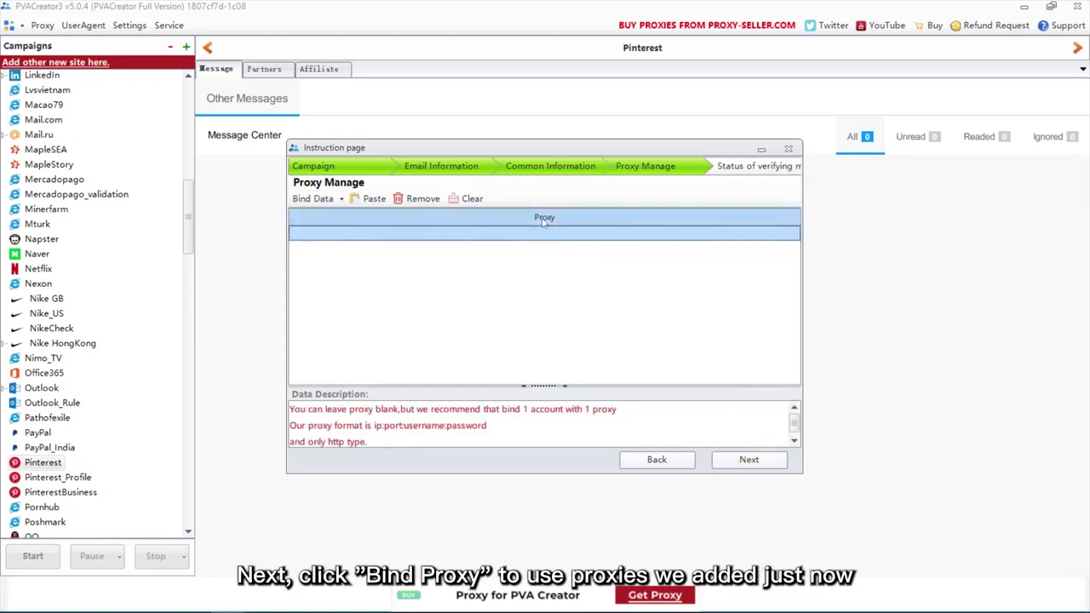
pyautogui.click(327, 199)
pyautogui.click(340, 265)
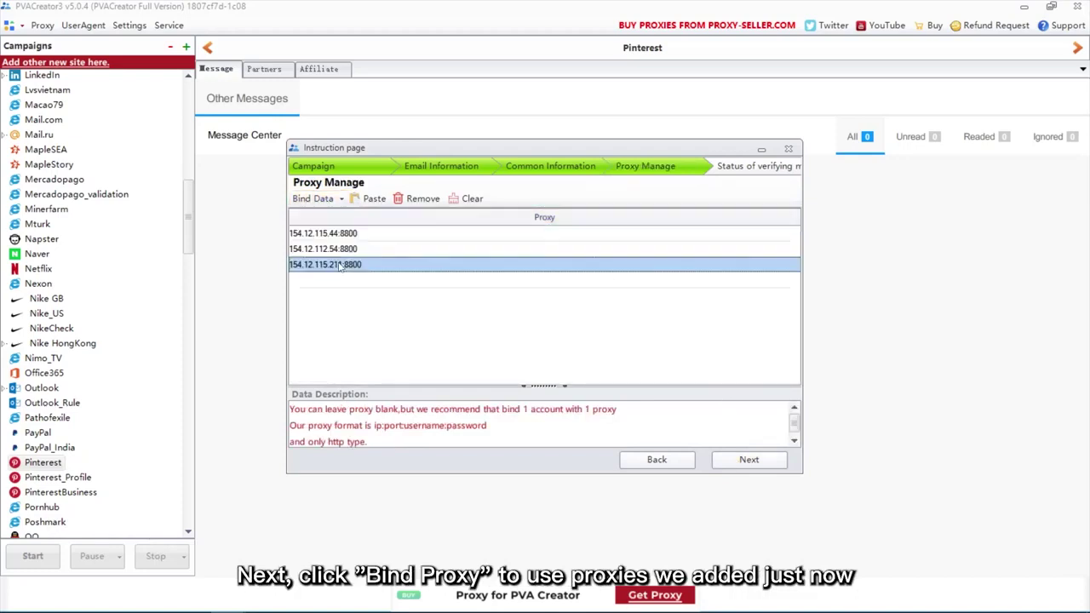
pyautogui.click(743, 461)
pyautogui.click(741, 460)
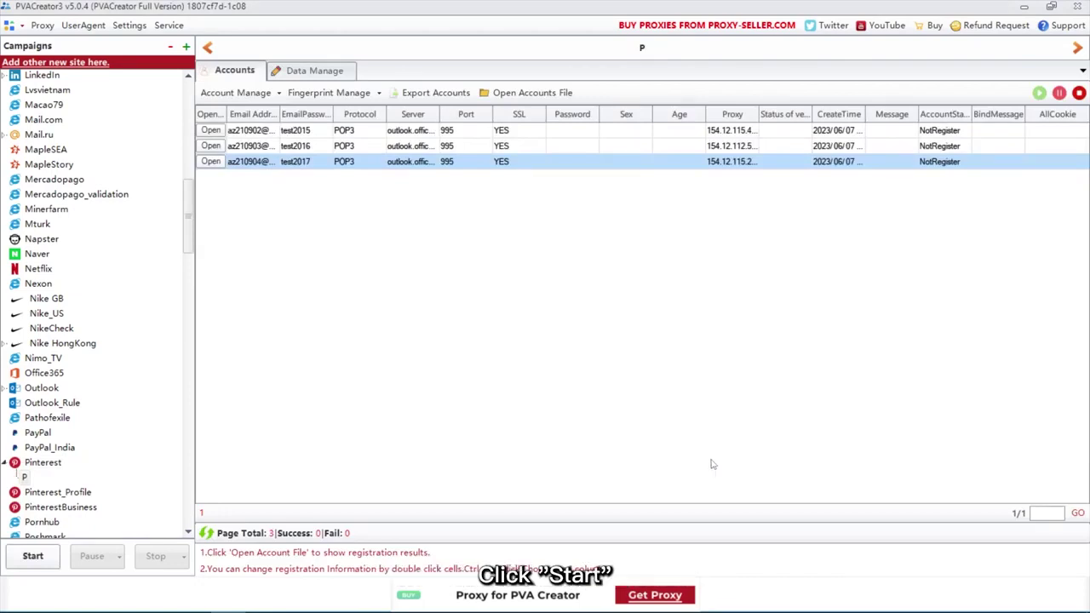
# - Set run times to 3, choose Loop Run, and start registering the campaign
pyautogui.click(32, 555)
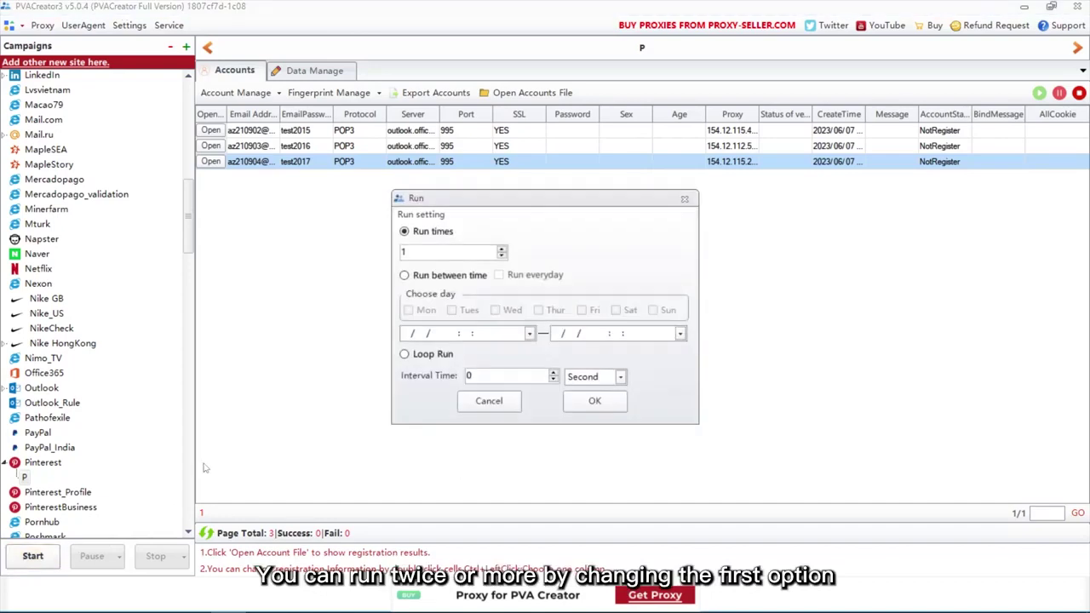
pyautogui.click(501, 250)
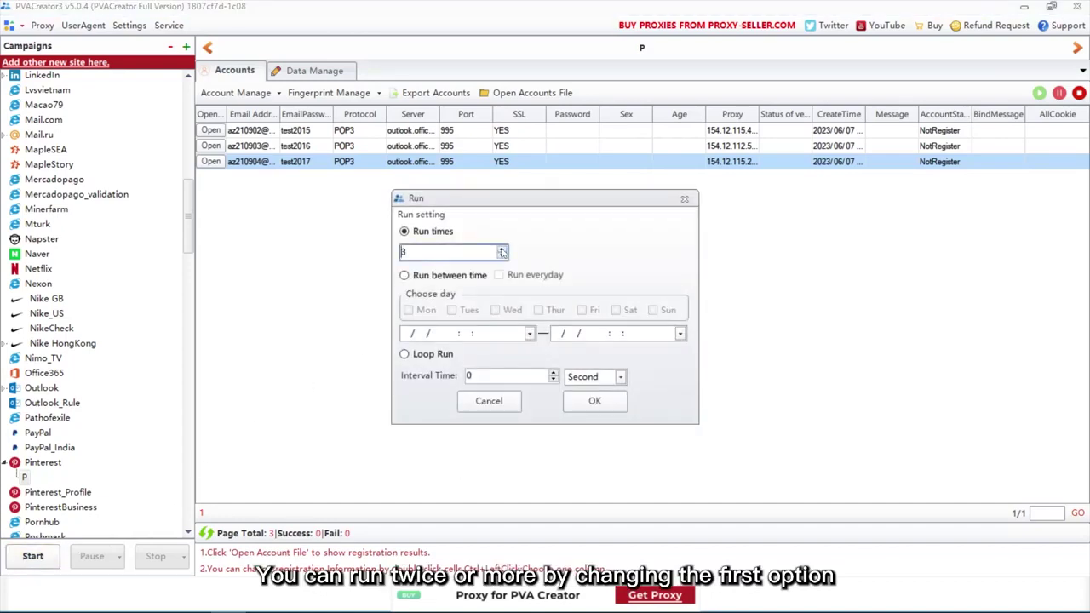
pyautogui.click(445, 277)
pyautogui.click(499, 275)
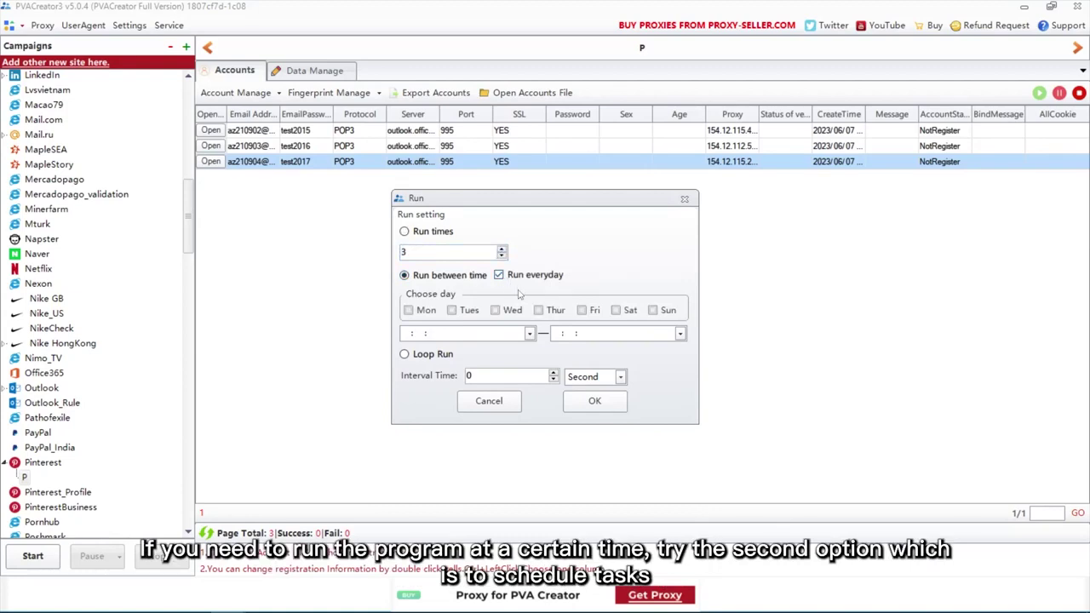
pyautogui.click(427, 356)
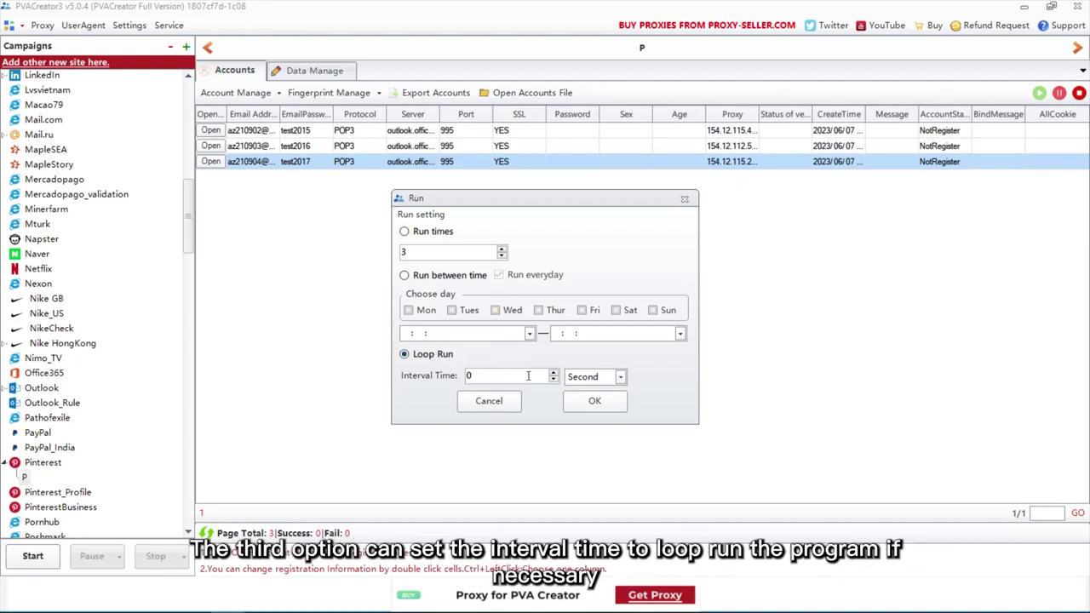
pyautogui.click(594, 401)
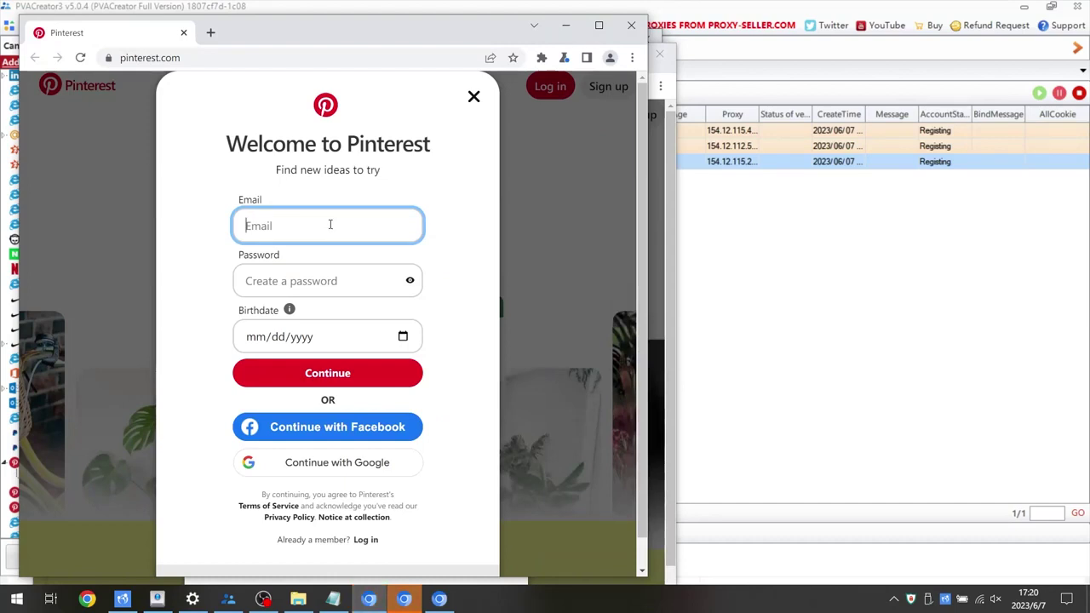
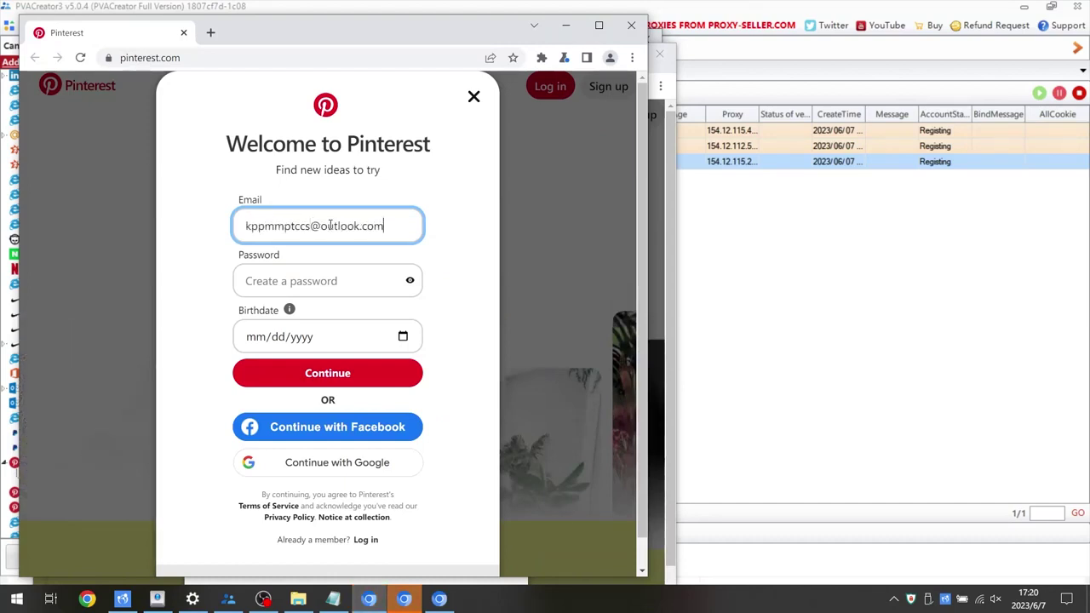
# - Fill the Pinterest sign-up form with the account's Outlook e-mail and the account password
pyautogui.click(331, 280)
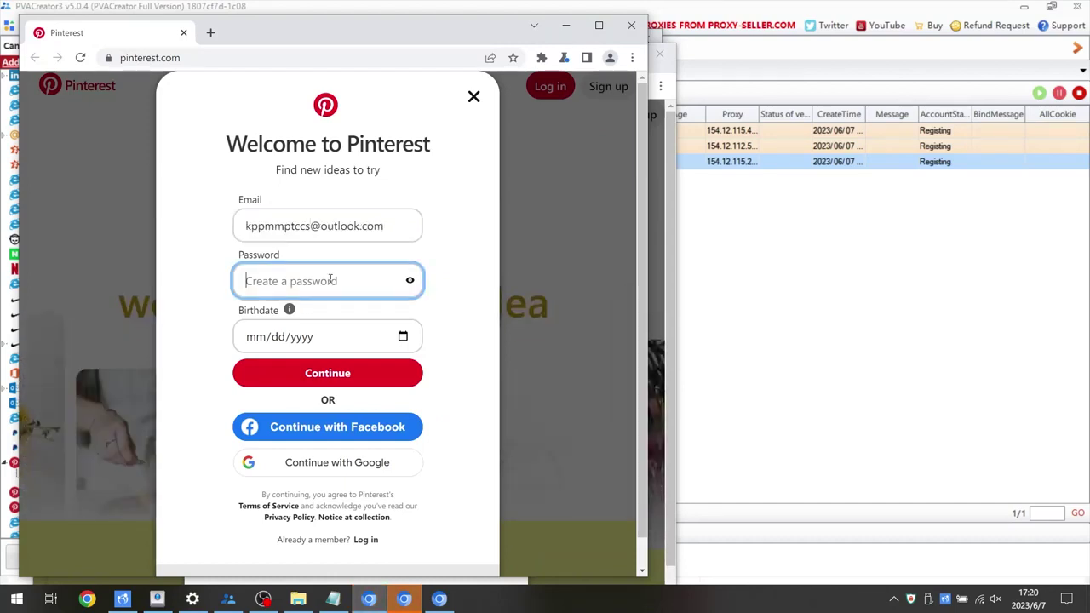
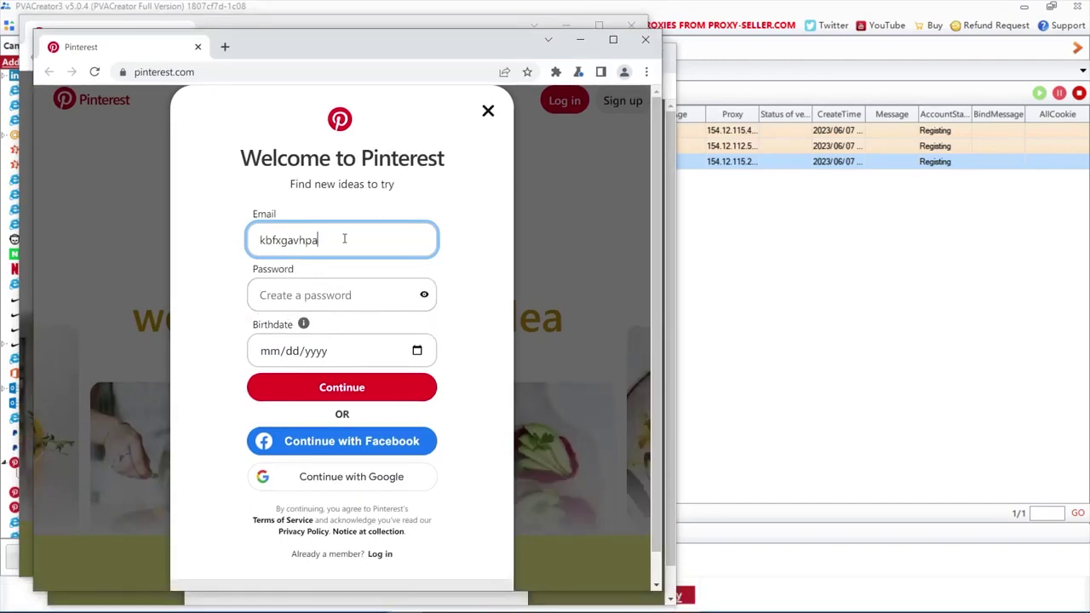
pyautogui.click(340, 293)
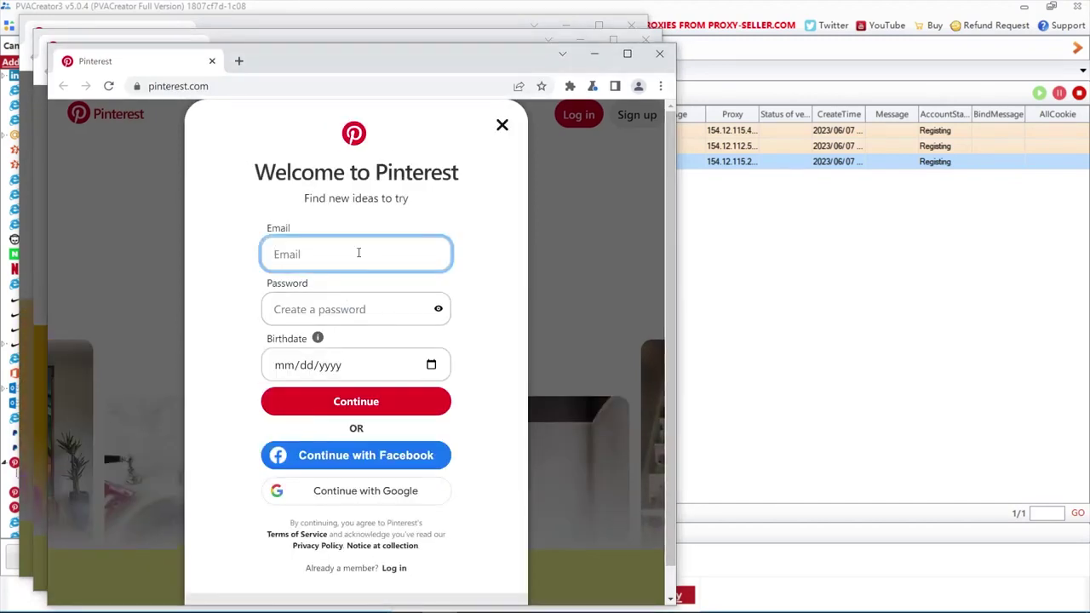
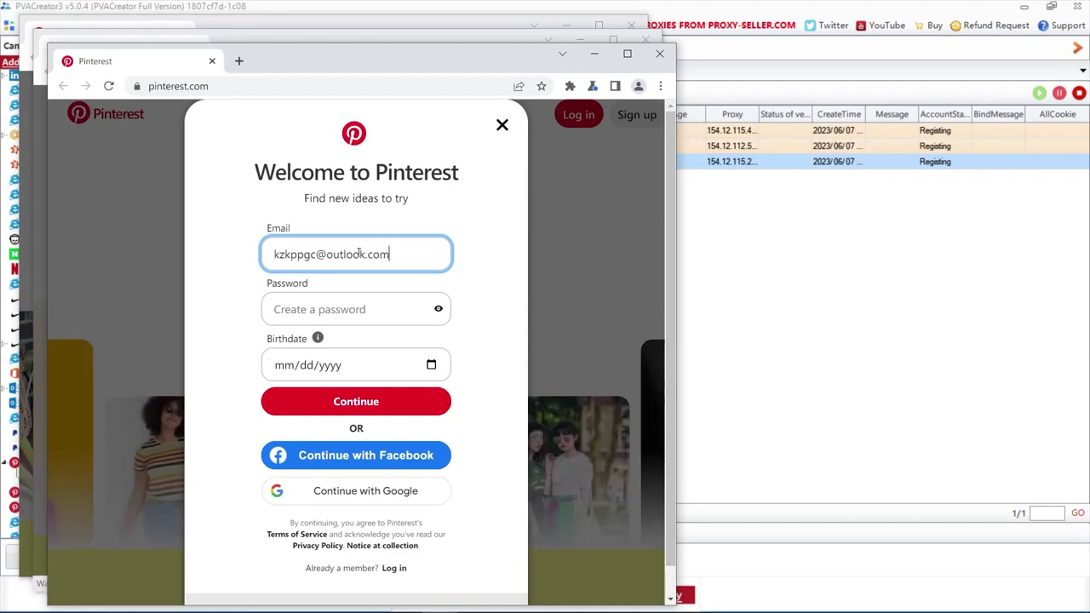
pyautogui.click(358, 309)
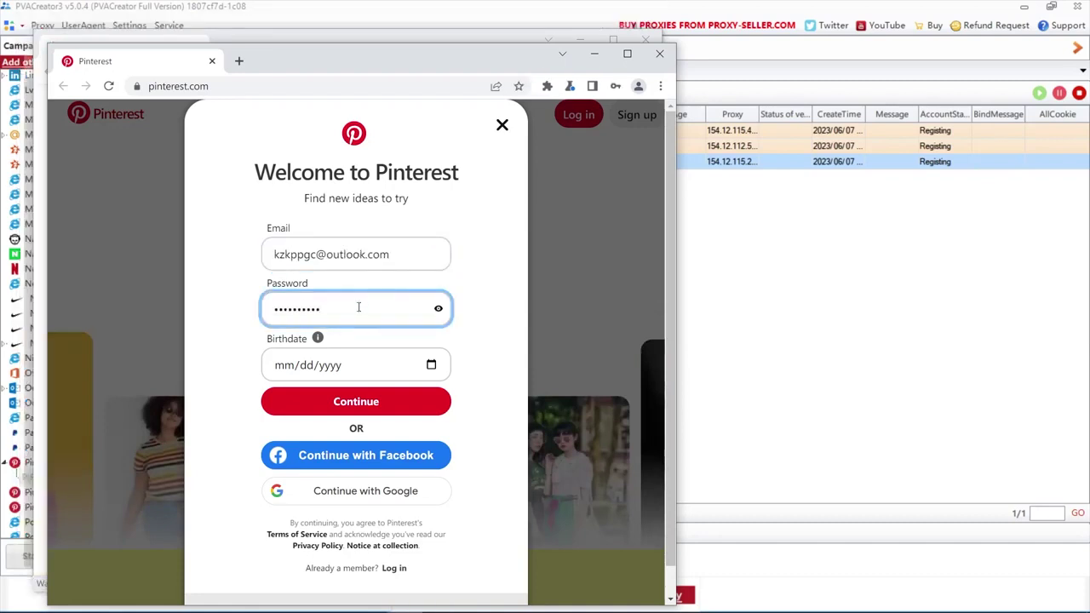